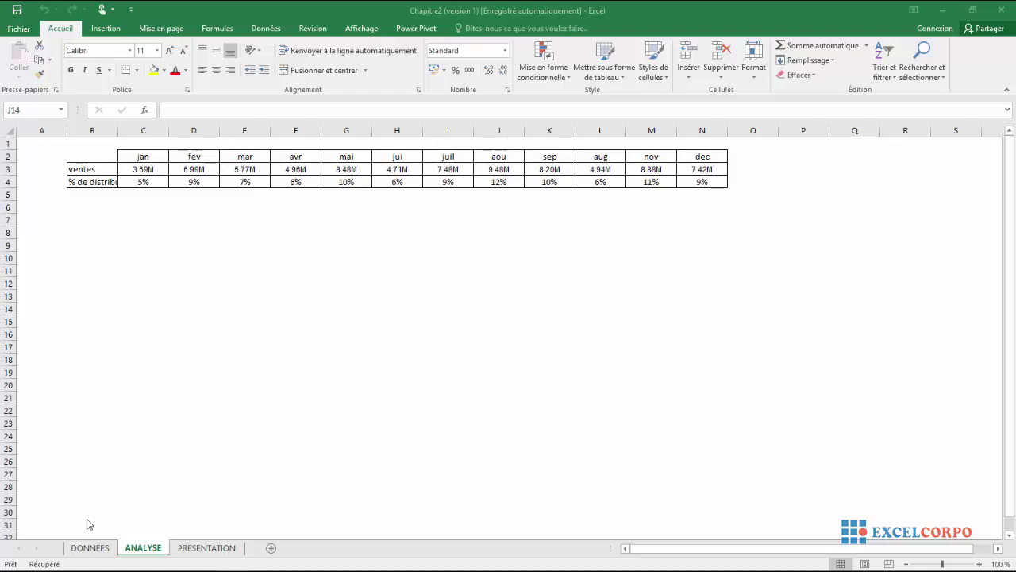
Review the workbook's three sheets in order: DONNEES, ANALYSE and PRESENTATION.
click(91, 548)
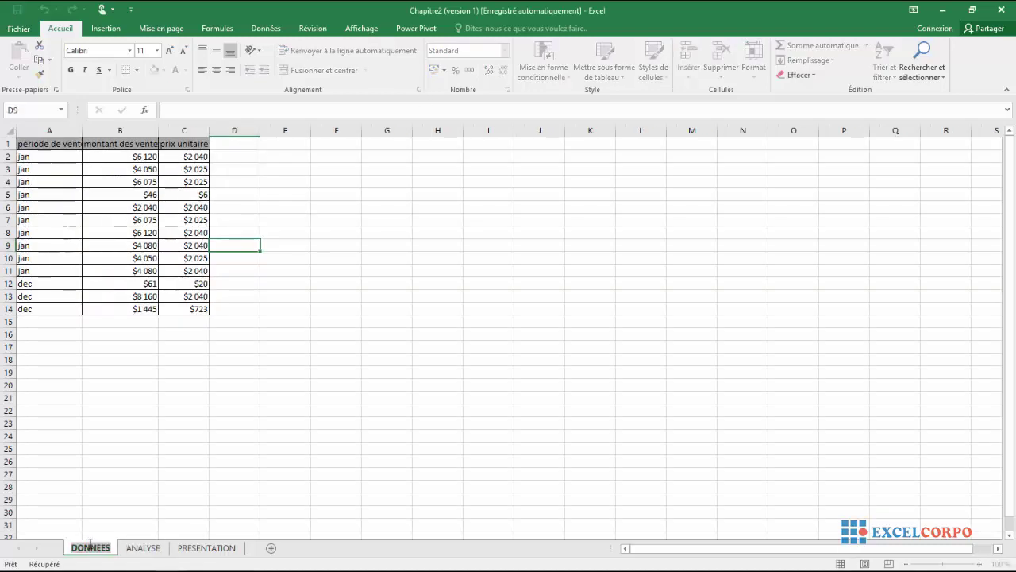
click(137, 548)
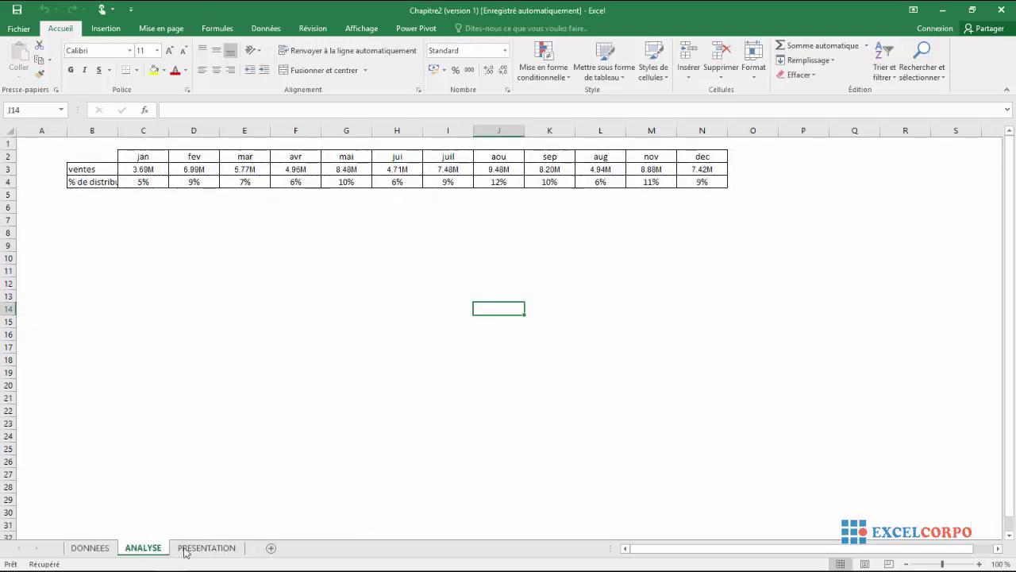
click(202, 548)
click(143, 548)
click(89, 548)
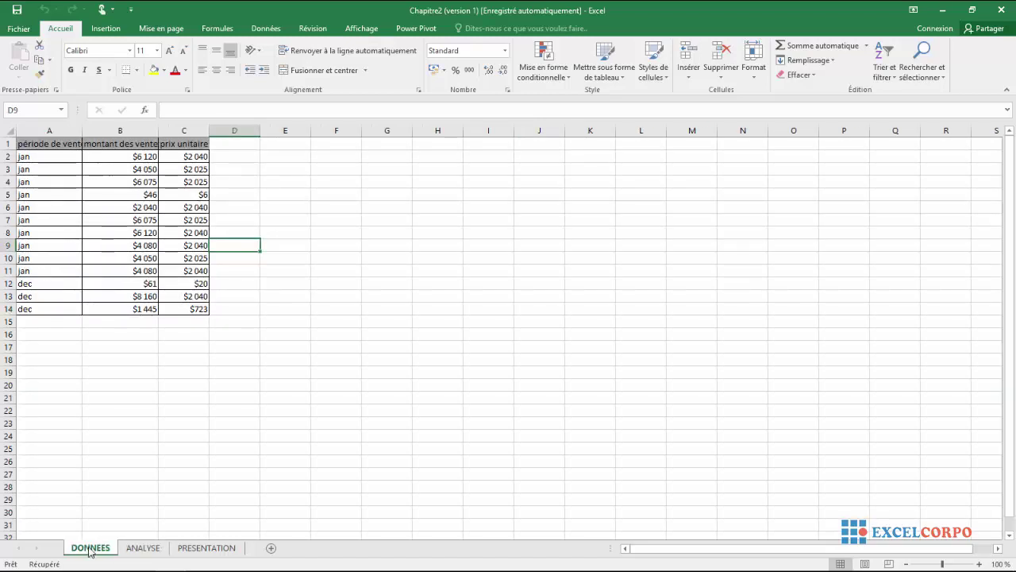
click(143, 550)
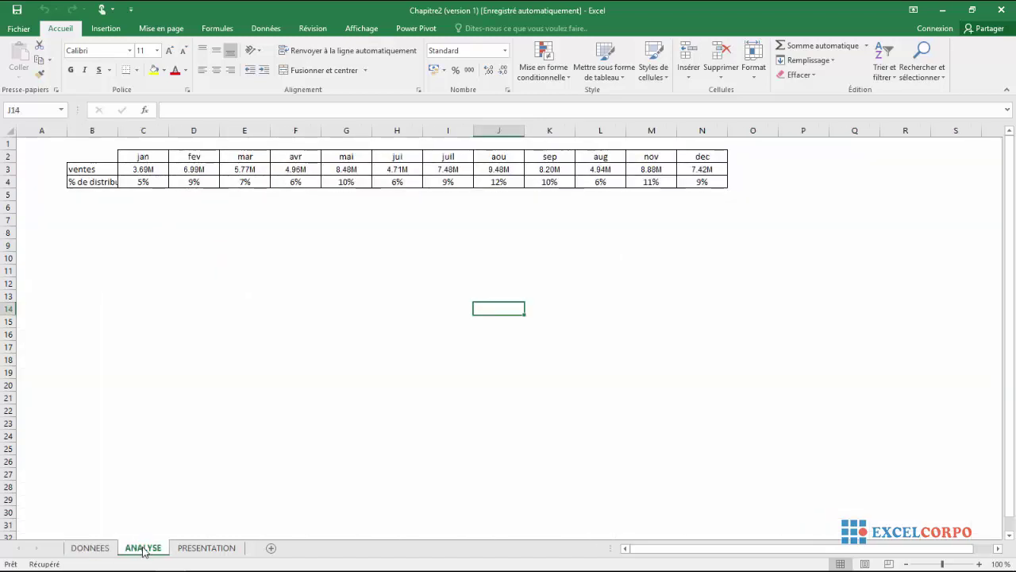
click(223, 549)
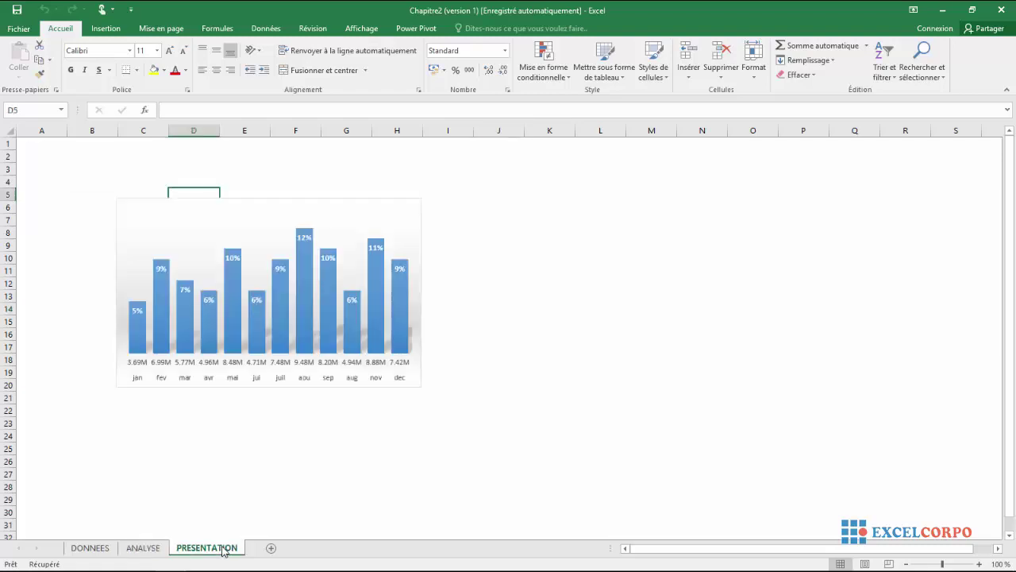
Compare the sales records in DONNEES with the monthly table in ANALYSE and the column chart in PRESENTATION.
click(145, 556)
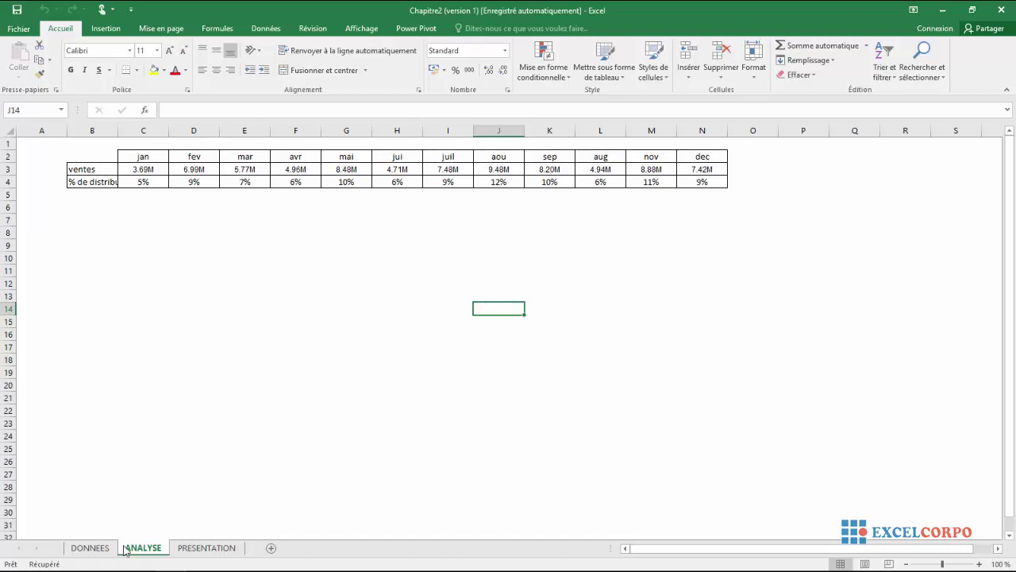
click(108, 550)
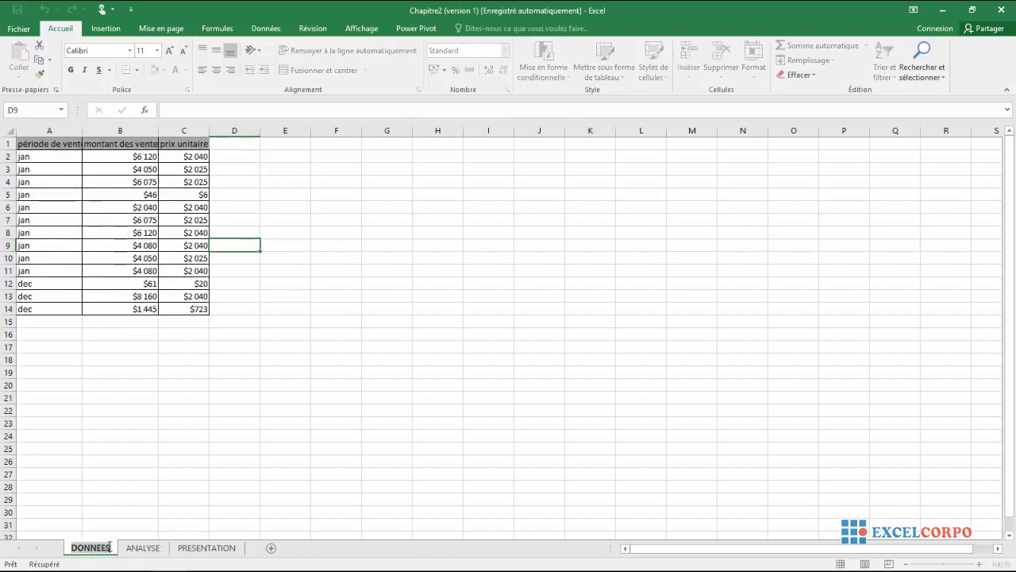
click(143, 547)
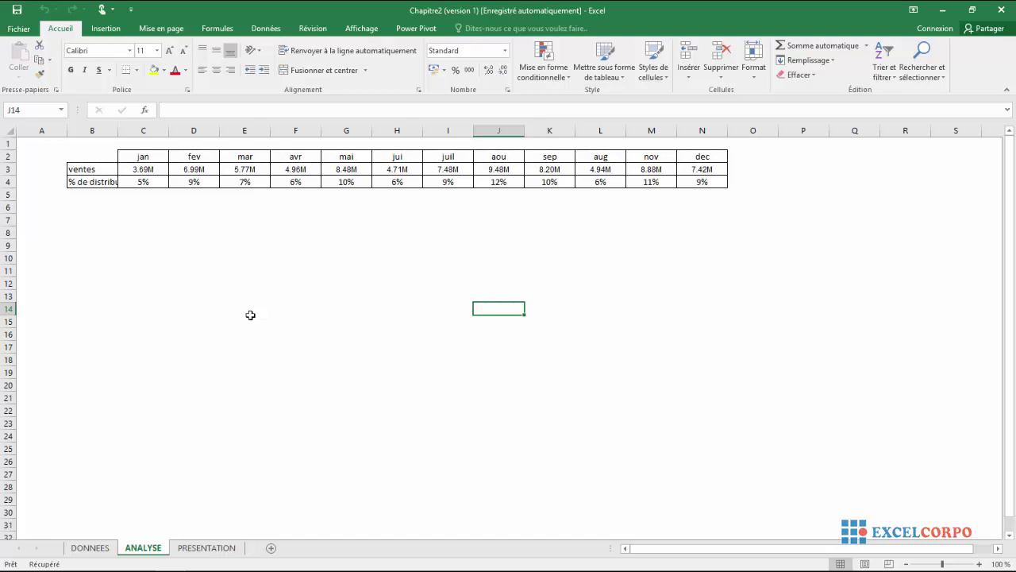
click(89, 548)
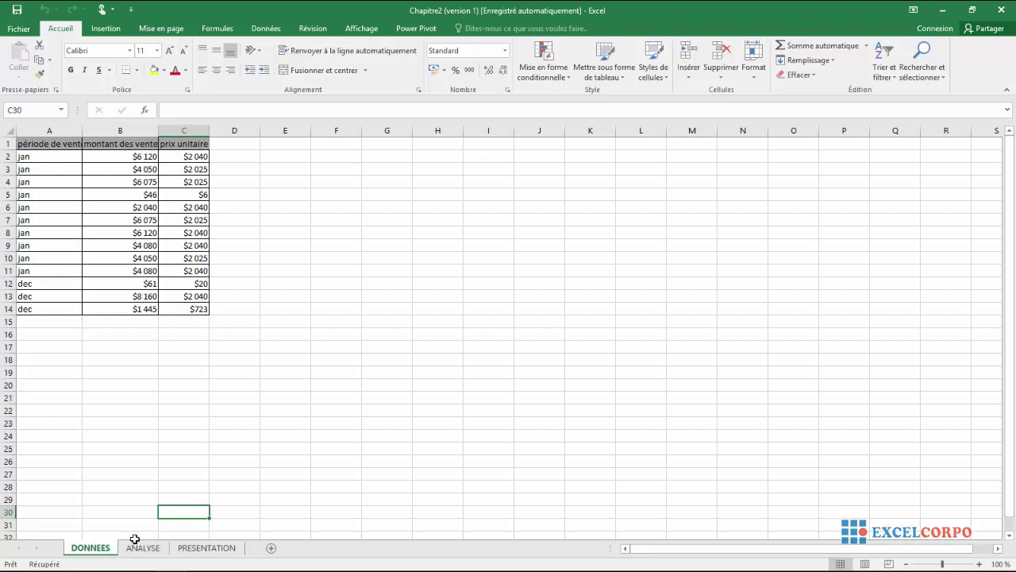
click(139, 550)
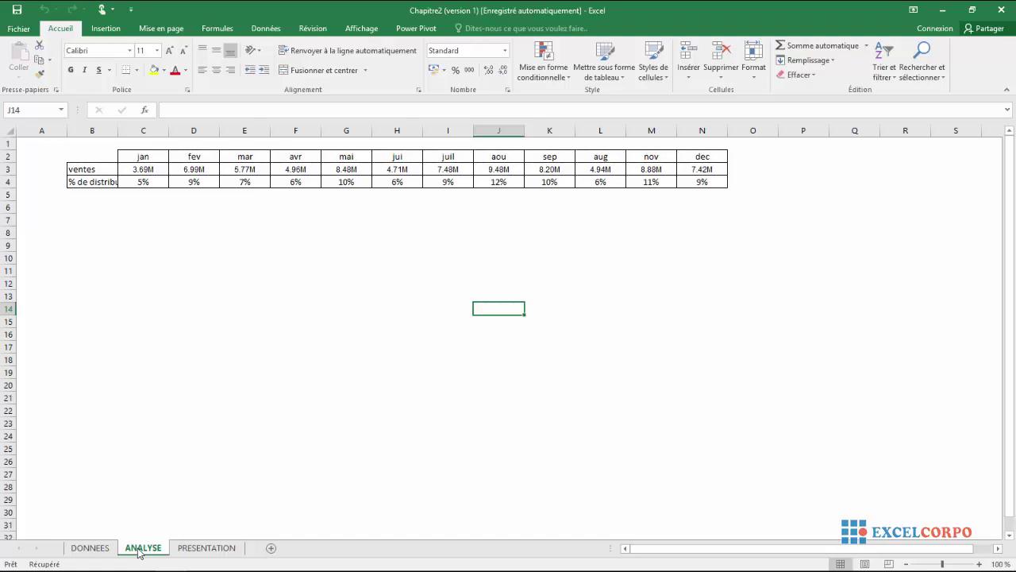
click(90, 548)
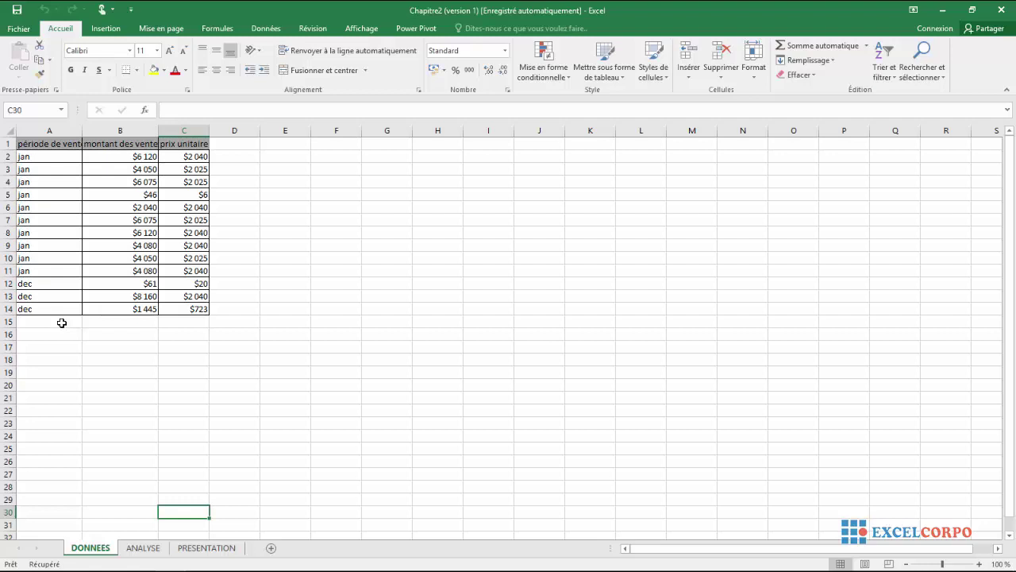
click(210, 556)
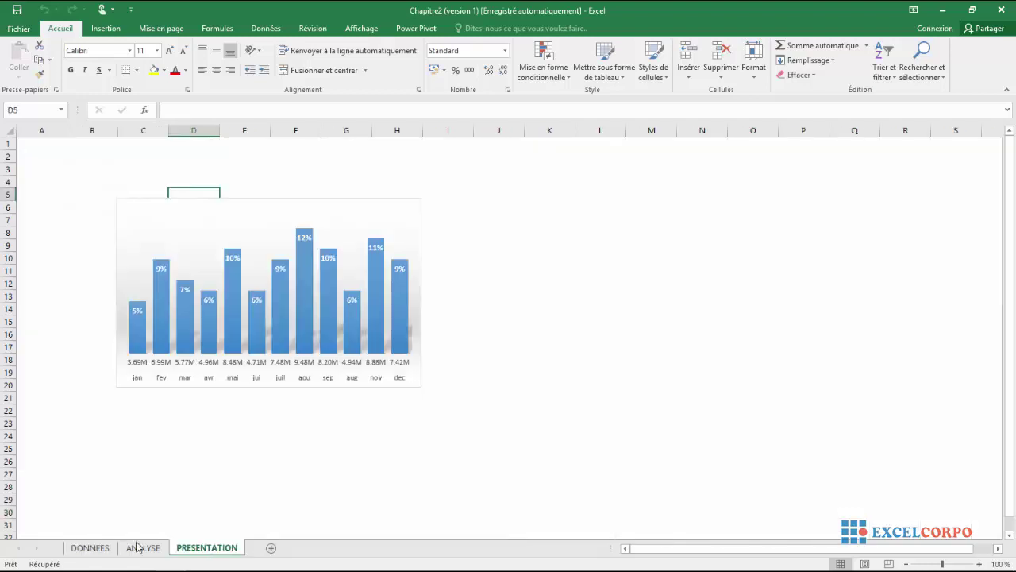
click(90, 548)
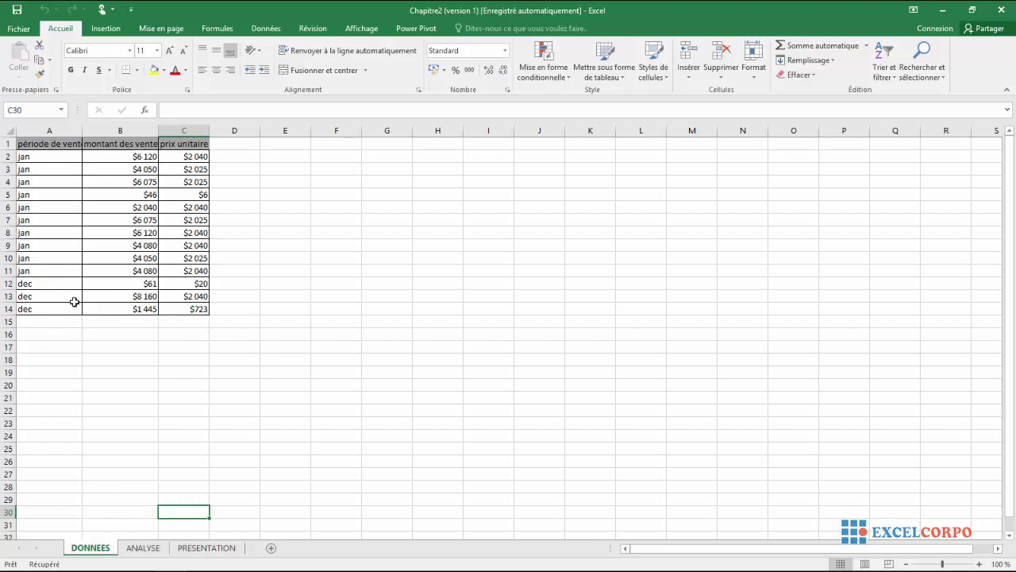
click(155, 549)
click(185, 550)
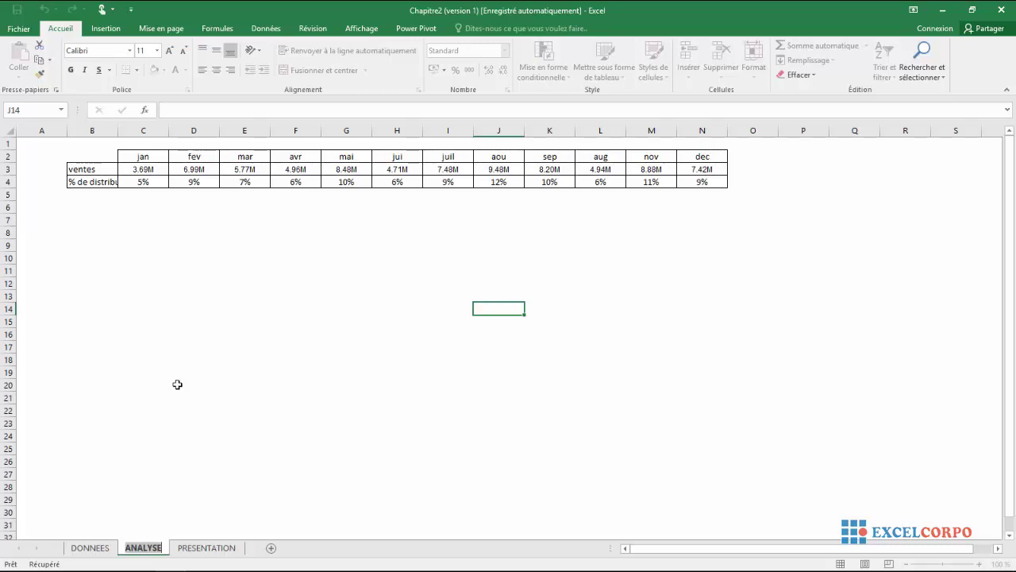
Examine the header row of the DONNEES sheet and the values in the unit price and sales amount columns.
click(80, 551)
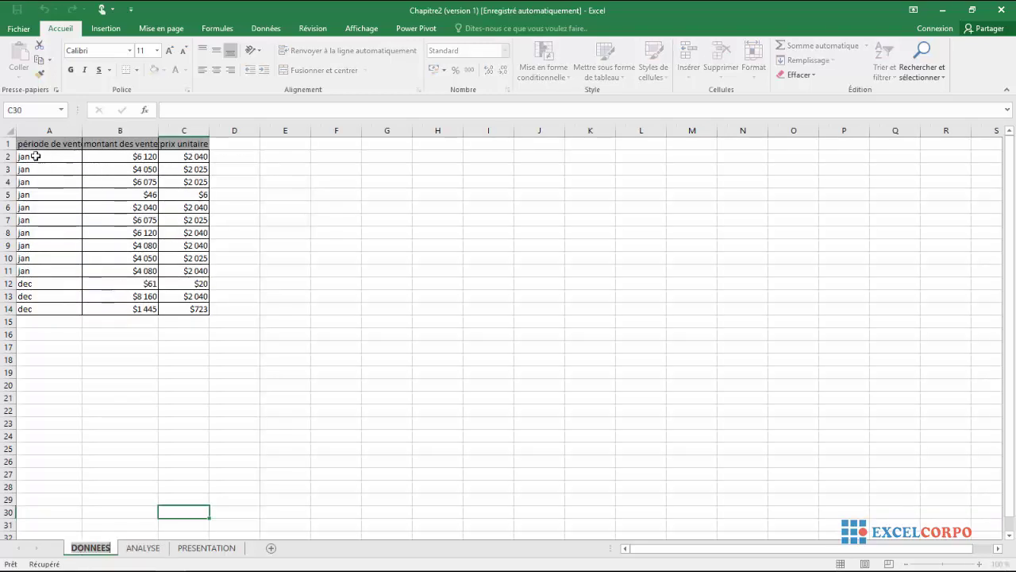
click(119, 144)
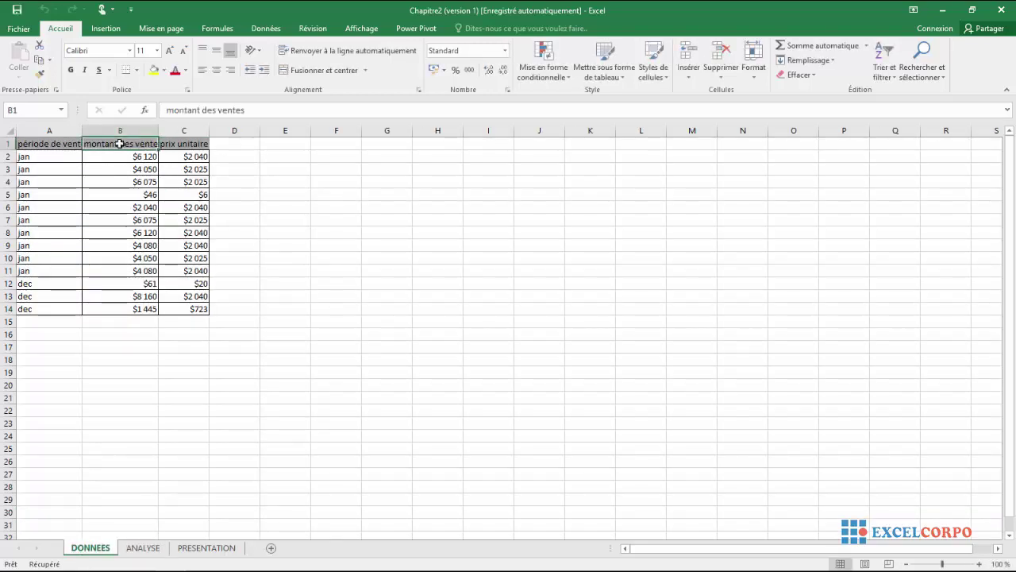
click(10, 144)
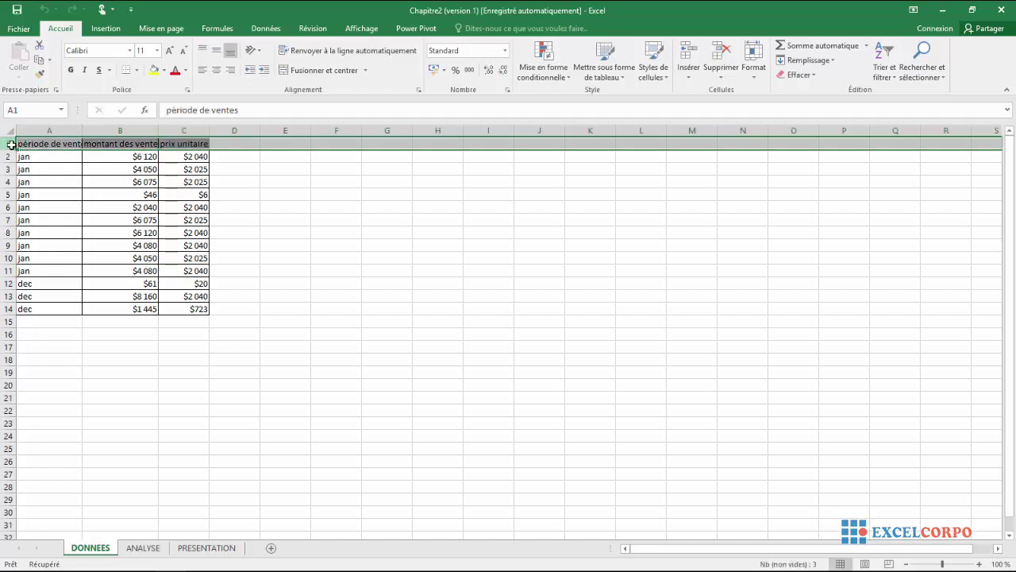
click(60, 144)
click(119, 144)
key(Right)
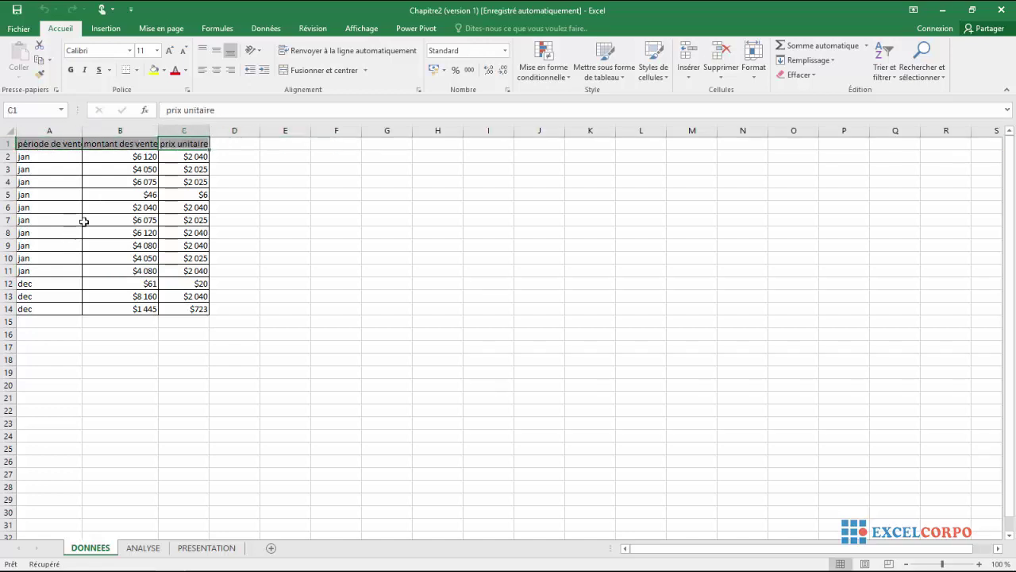
key(Down)
key(Down)
key(Down)
key(Down)
key(Down)
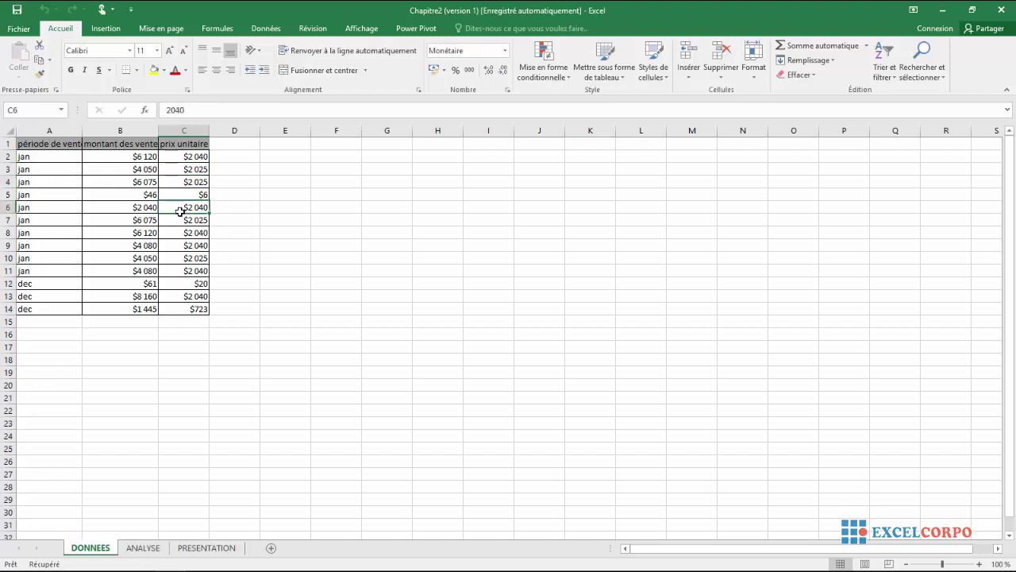
click(109, 221)
click(104, 195)
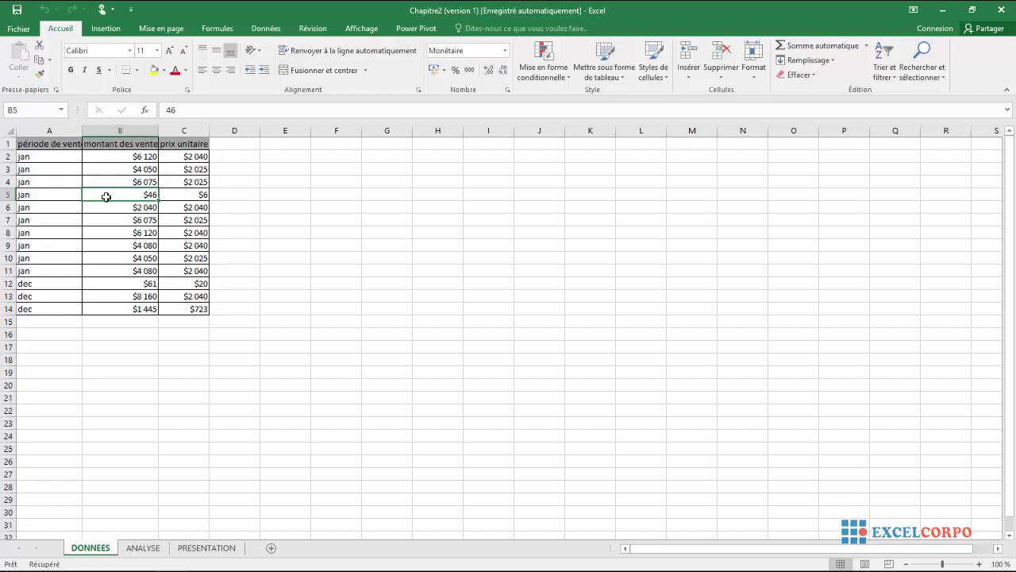
Check the ANALYSE sheet, return to DONNEES and read its headers for sales period, sales amount and unit price.
click(143, 548)
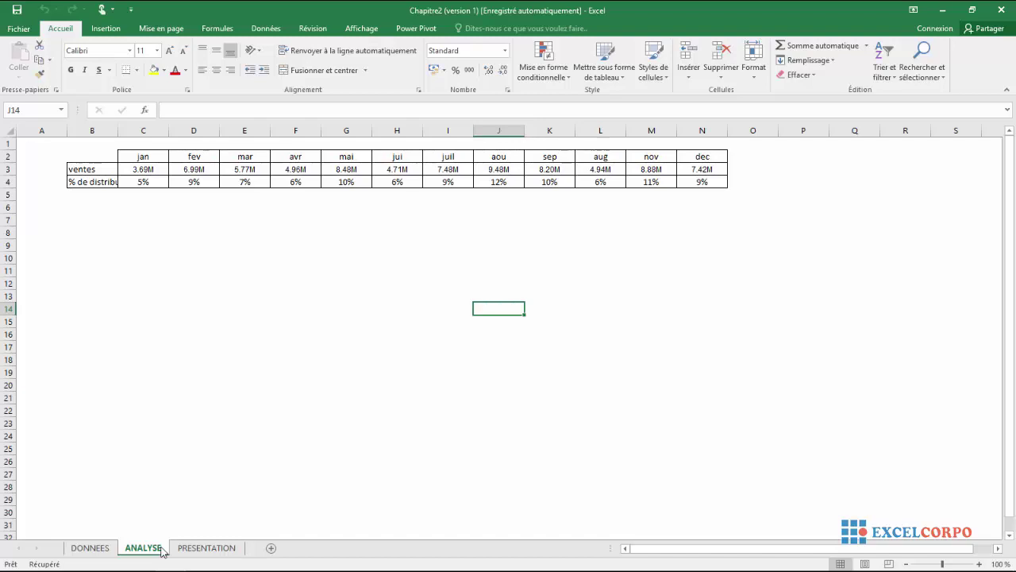
click(92, 549)
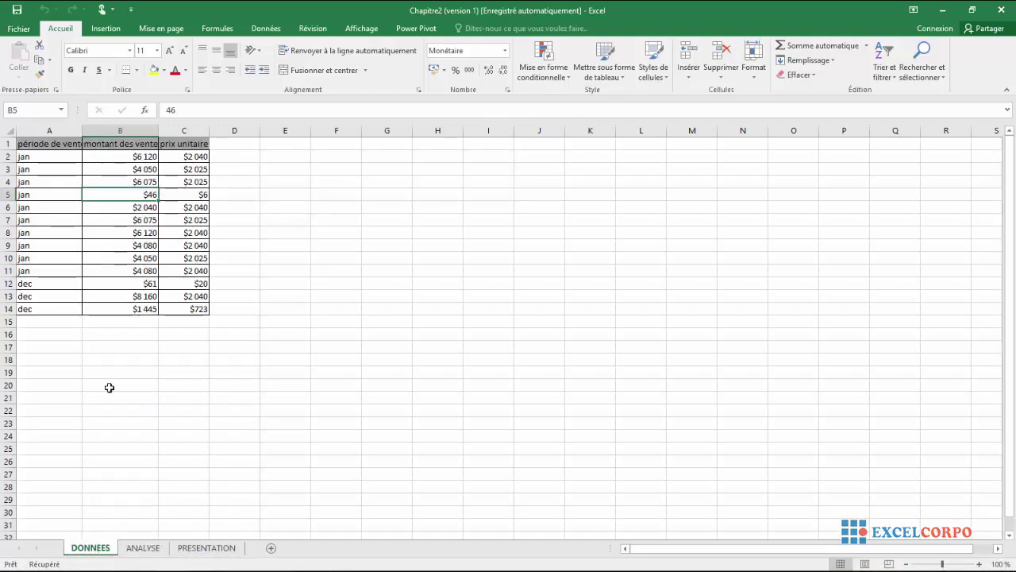
click(47, 143)
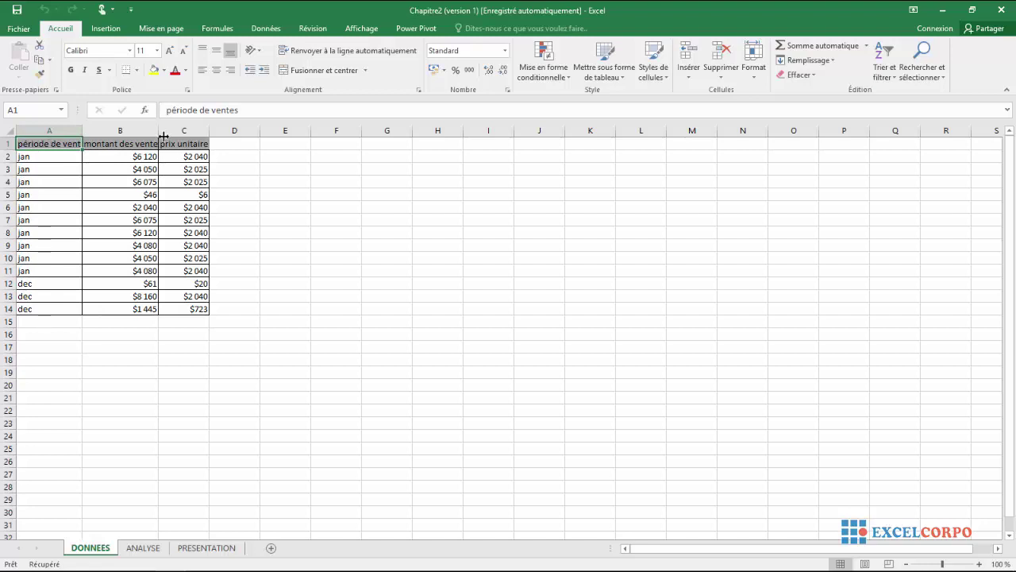
click(112, 144)
click(50, 143)
click(130, 143)
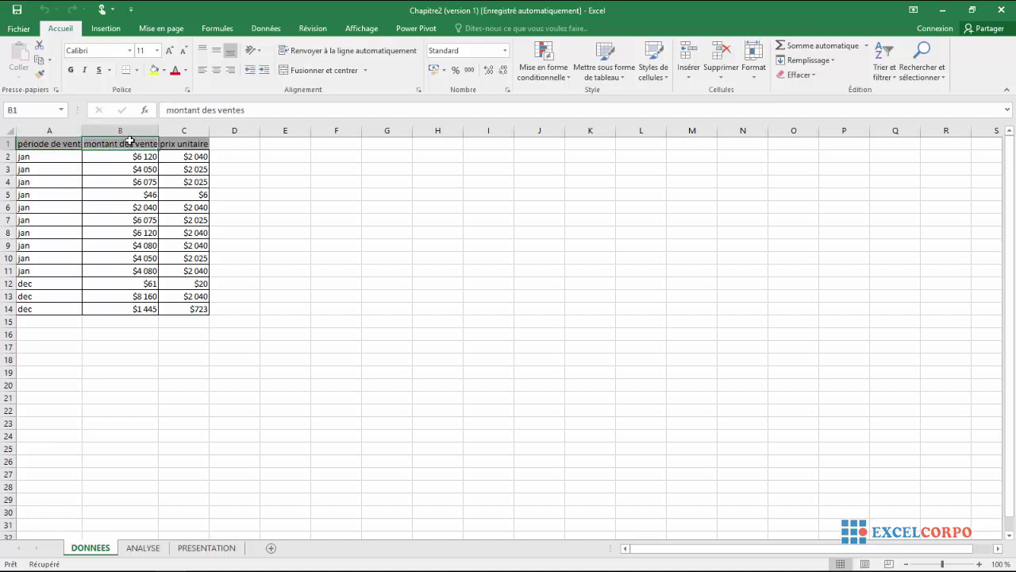
click(189, 143)
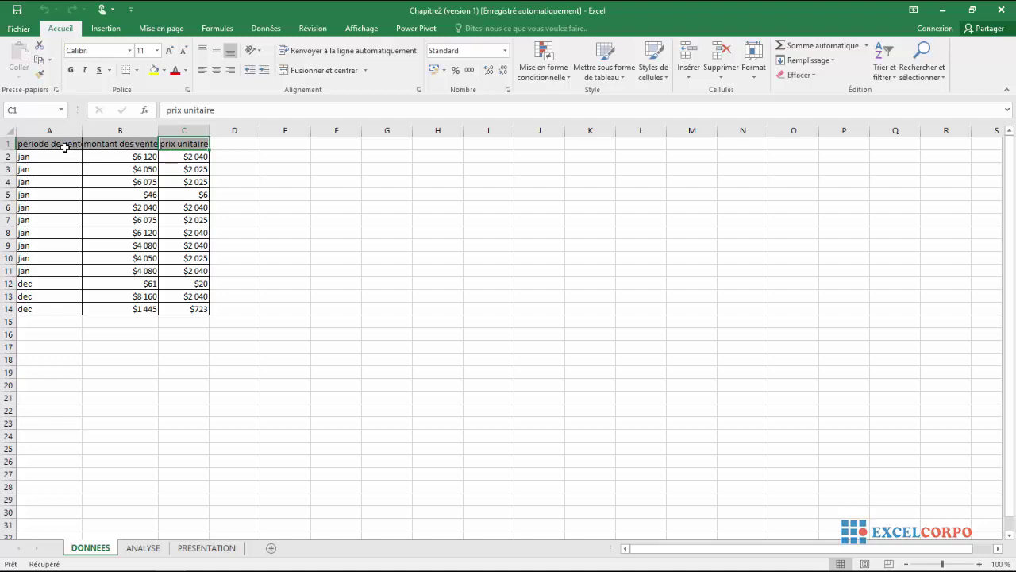
click(66, 147)
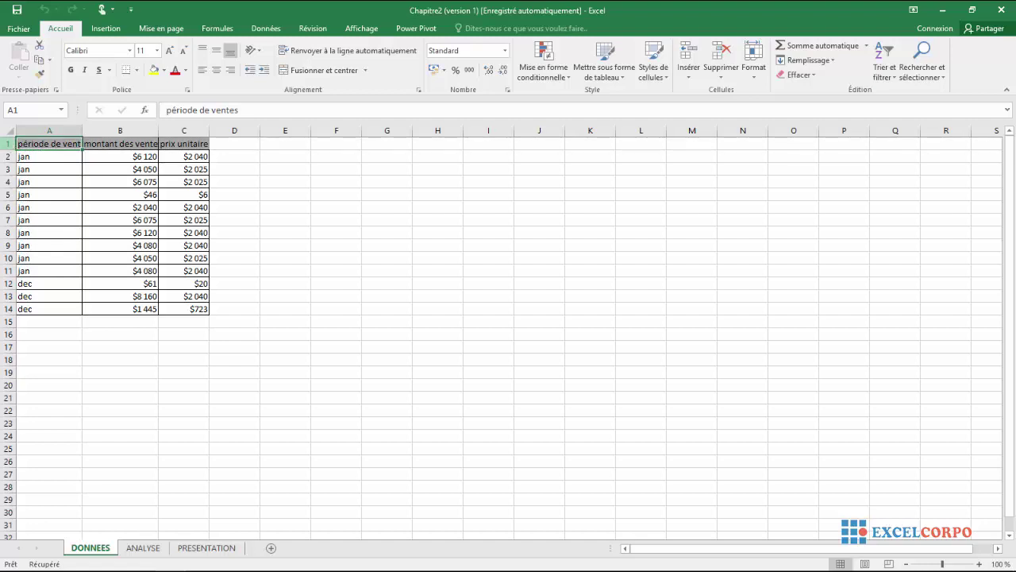
Inspect the DONNEES table's layout: the single header row in row 1 and the contents of columns A to C.
click(3, 143)
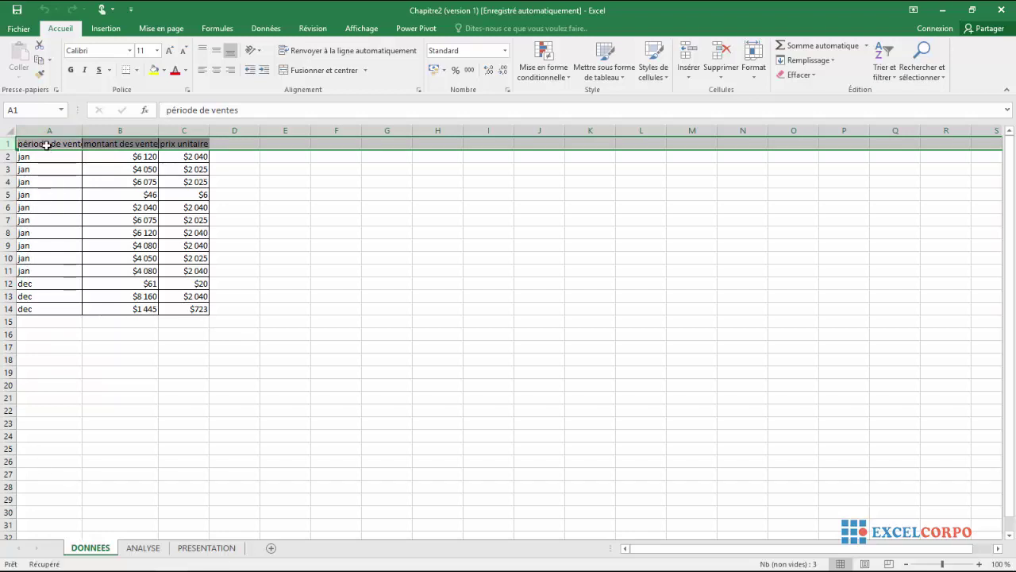
click(47, 147)
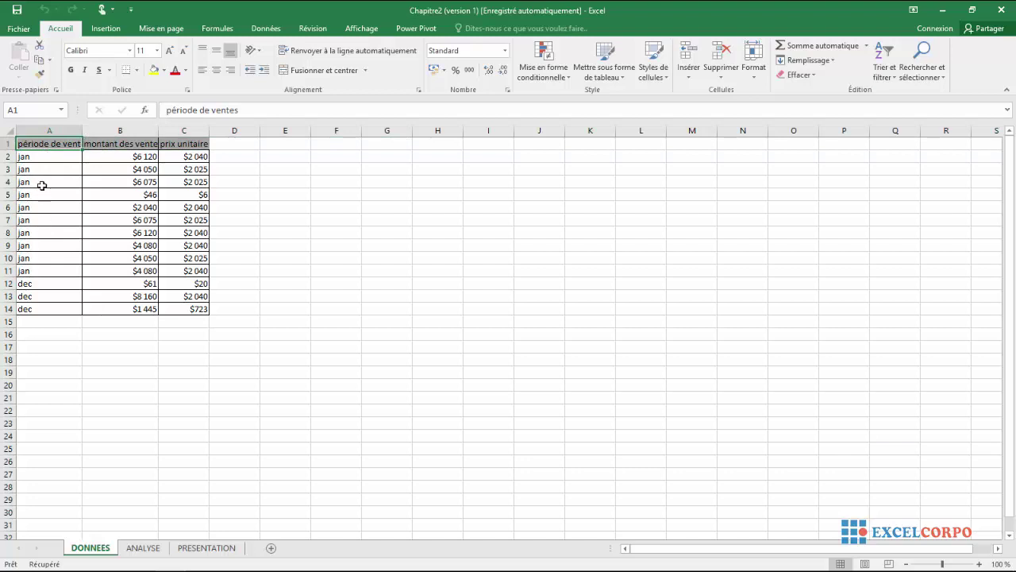
click(130, 146)
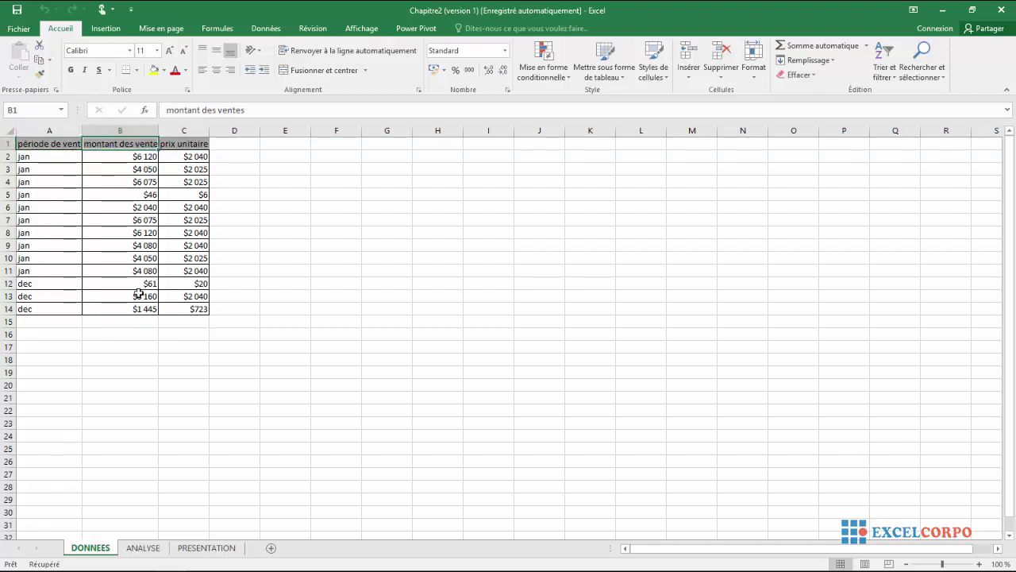
click(198, 145)
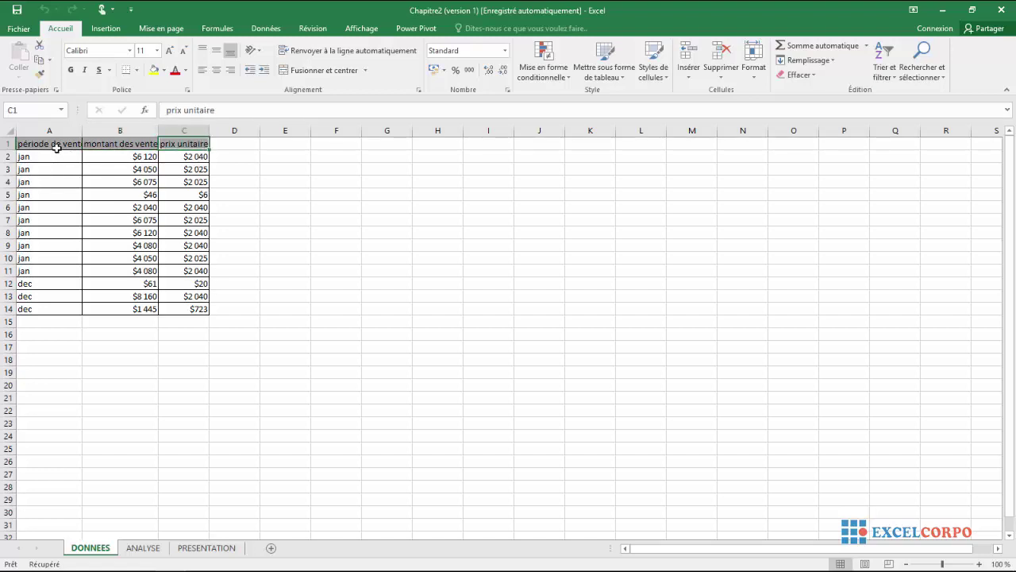
click(56, 147)
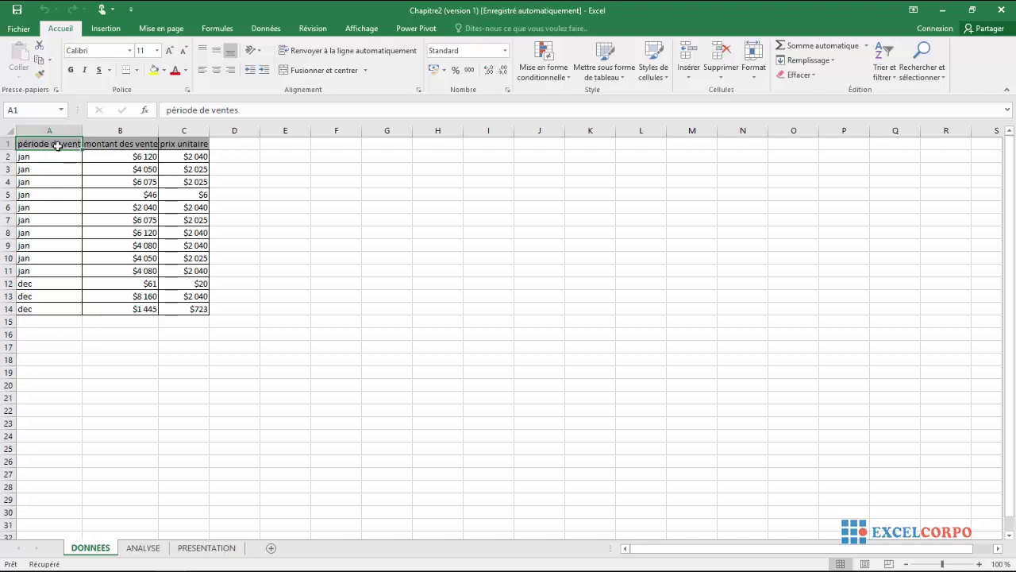
click(126, 132)
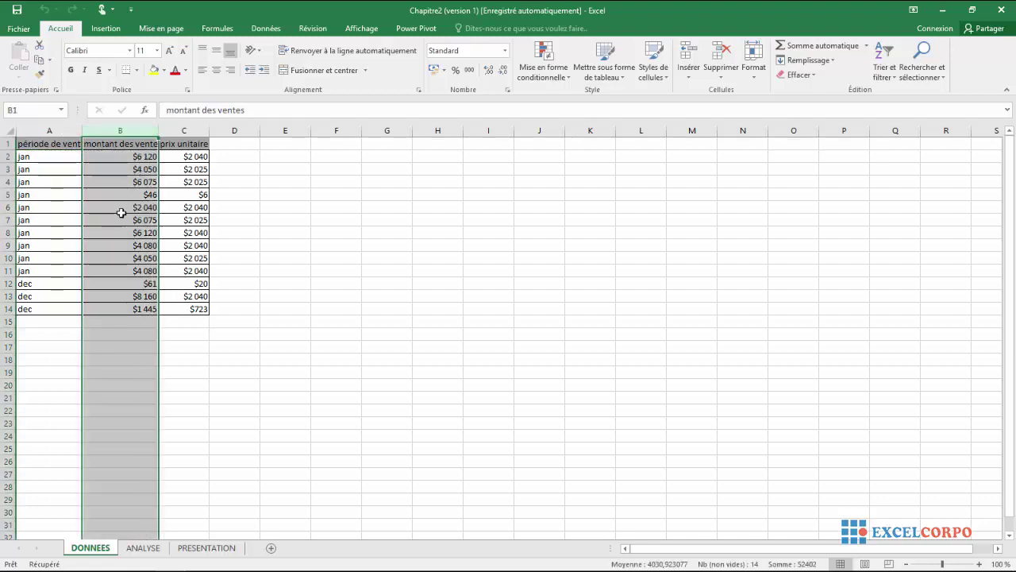
click(180, 131)
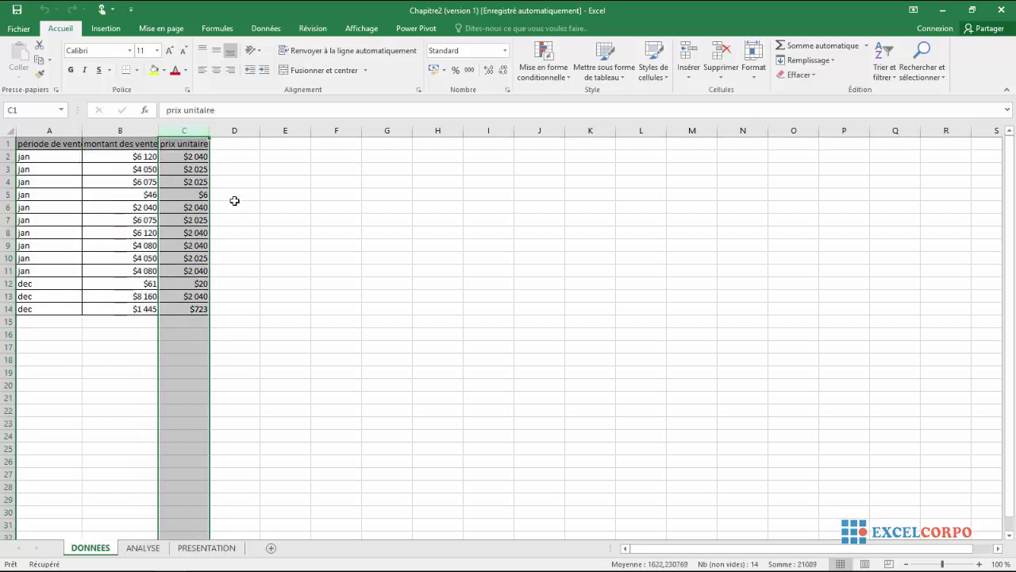
click(151, 210)
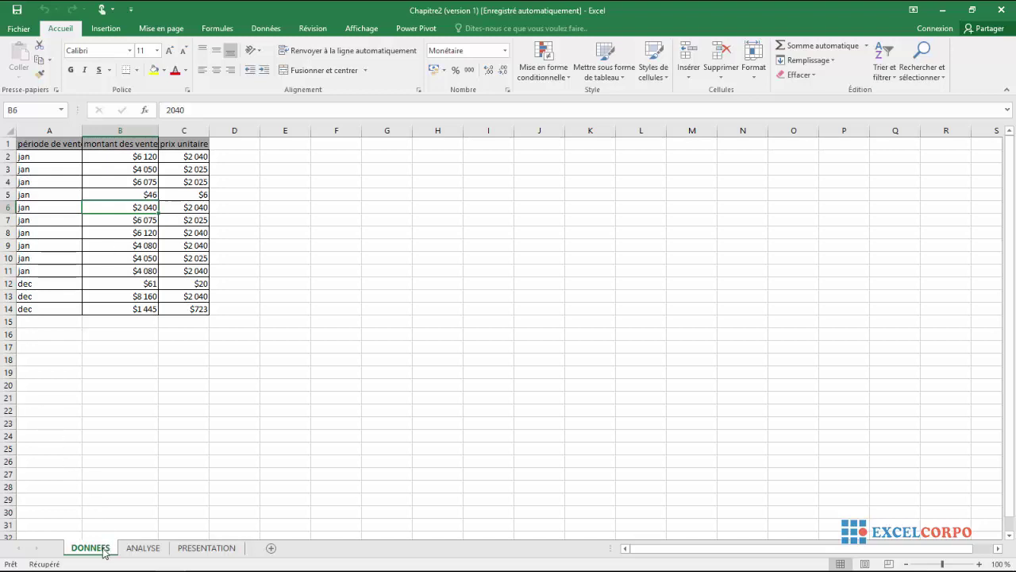
click(108, 221)
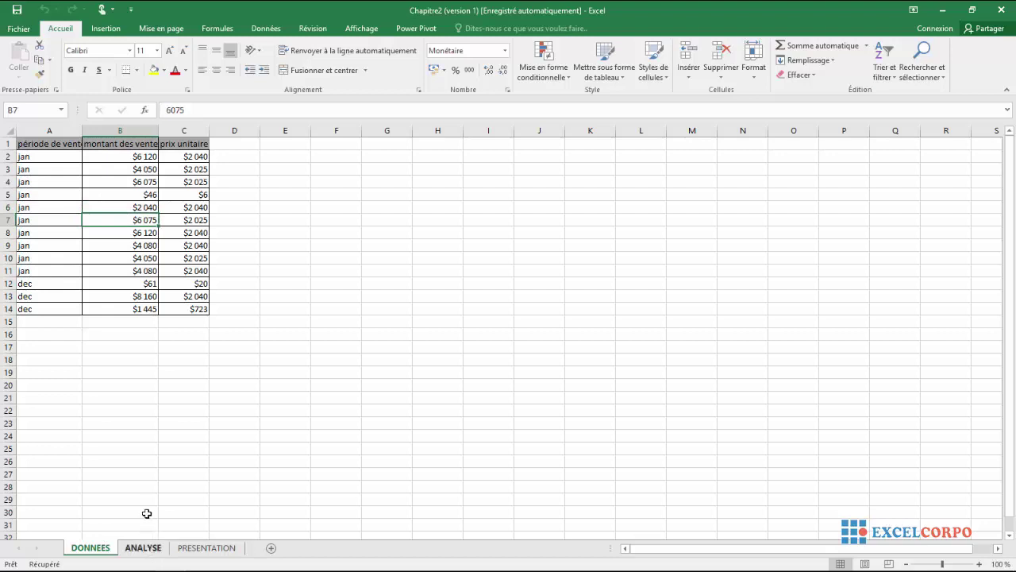
View the ANALYSE table and the PRESENTATION chart, then return to DONNEES and select the first unit price, cell C2.
click(143, 548)
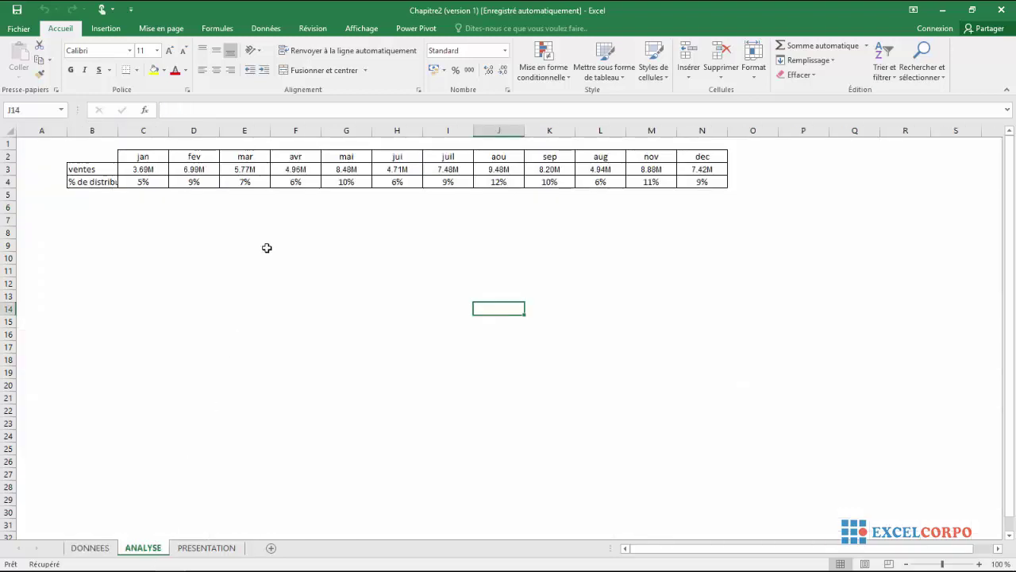
click(209, 545)
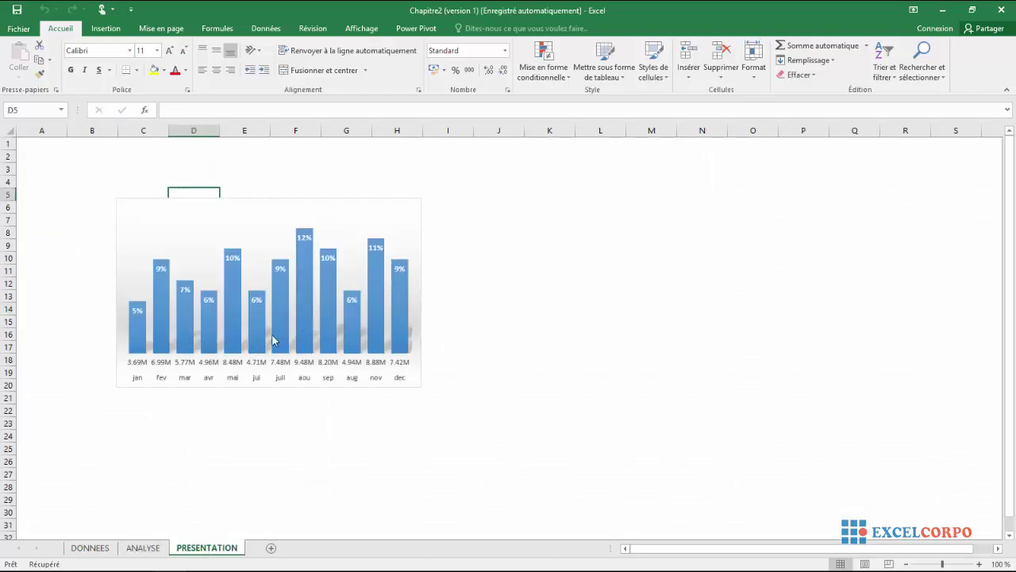
click(106, 551)
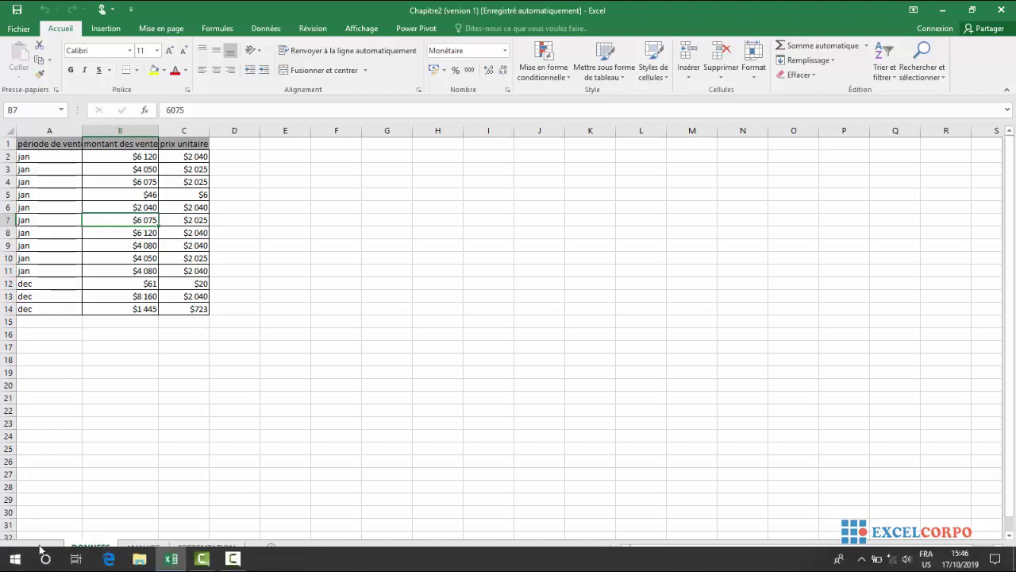
click(194, 156)
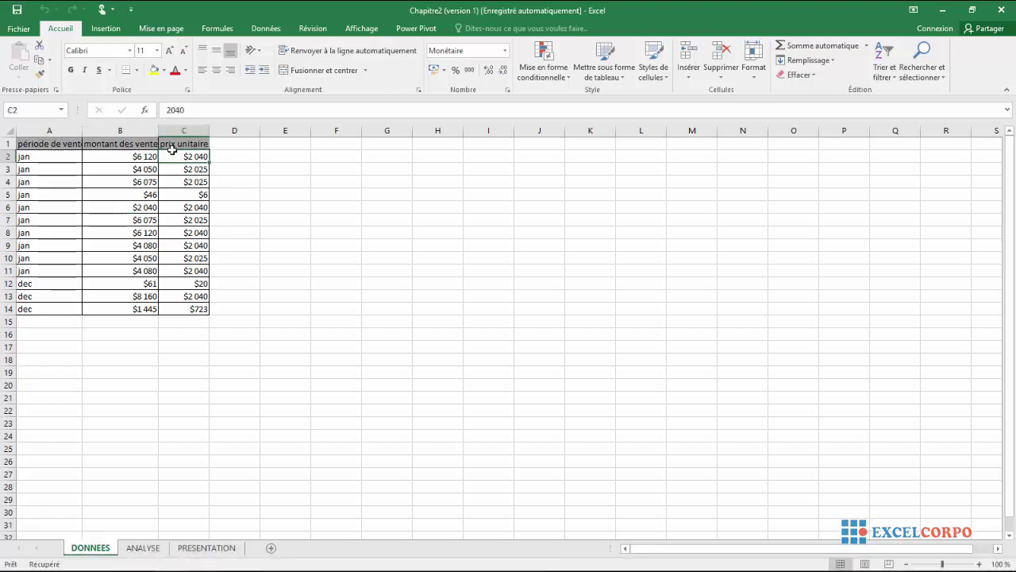